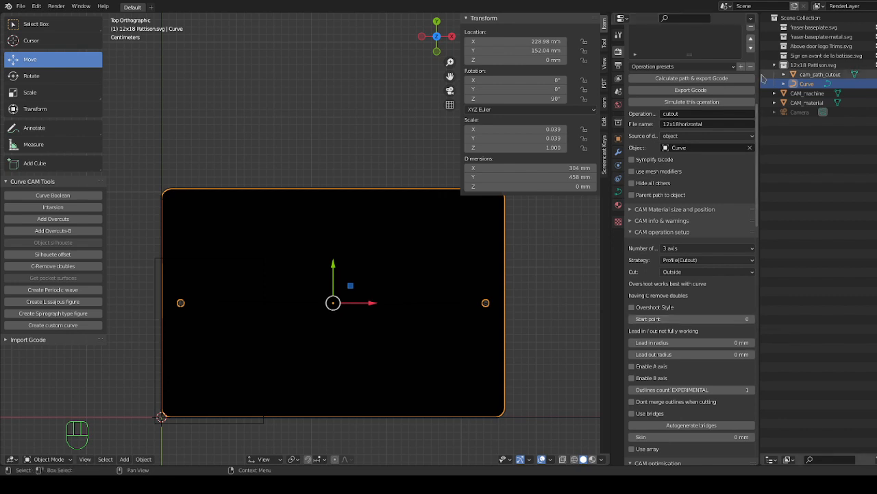
Calculate the cutout operation's toolpath, export its G-code, and inspect the path around the plate in 3D
{"action": "left_click", "coordinate": [684, 78]}
{"action": "scroll", "coordinate": [466, 309], "scroll_direction": "up", "scroll_amount": 1}
{"action": "middle_click_drag", "start_coordinate": [479, 343], "coordinate": [438, 257]}
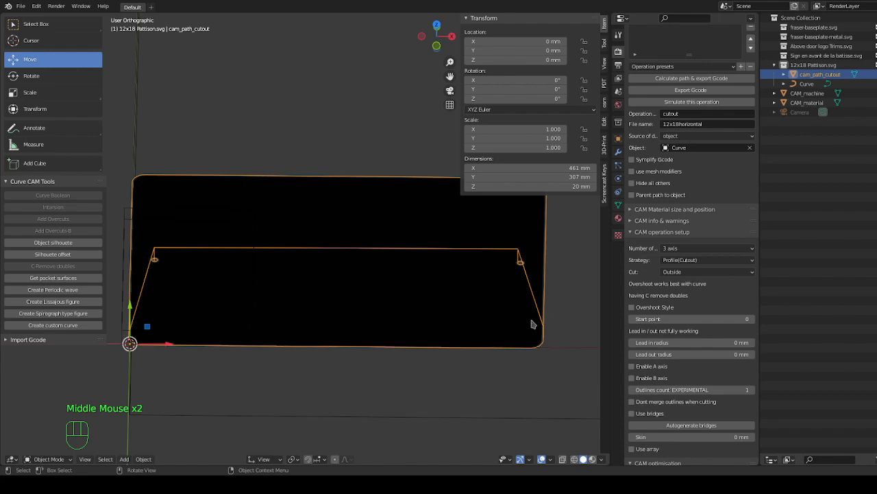
{"action": "scroll", "coordinate": [525, 320], "scroll_direction": "up", "scroll_amount": 2}
{"action": "scroll", "coordinate": [524, 318], "scroll_direction": "down", "scroll_amount": 1}
{"action": "middle_click_drag", "start_coordinate": [521, 319], "coordinate": [519, 355]}
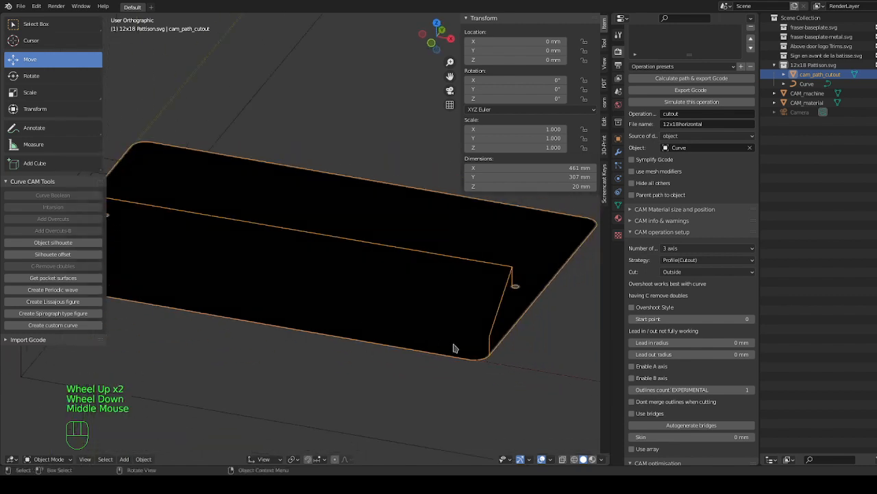
{"action": "middle_click_drag", "start_coordinate": [446, 348], "coordinate": [470, 364]}
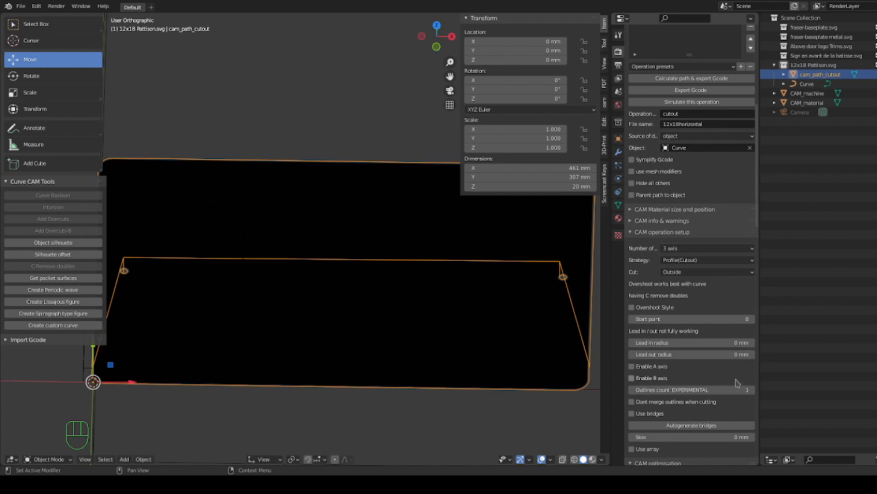
Set the cutout operation's start point to 50 and recalculate the toolpath with G-code export
{"action": "left_click", "coordinate": [746, 320]}
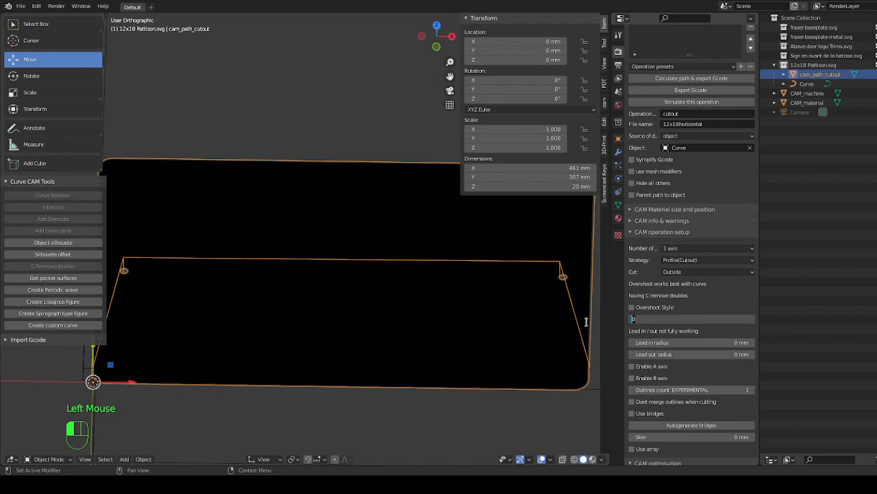
{"action": "type", "text": "50"}
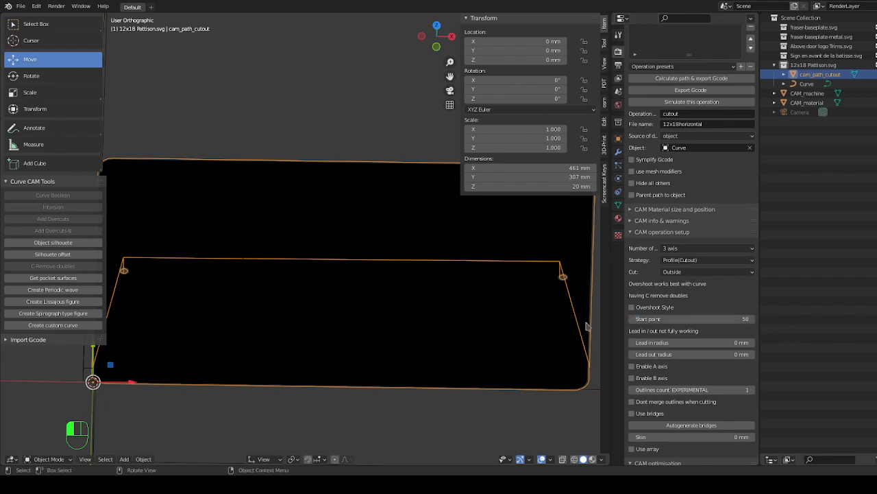
{"action": "left_click", "coordinate": [704, 79]}
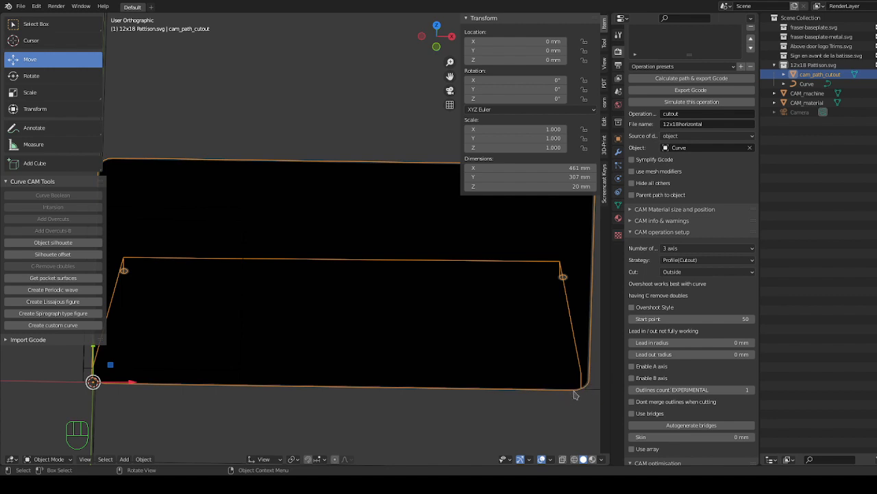
Change the cutout start point to 100, recalculate and export the path, and check where the outline cut begins
{"action": "left_click", "coordinate": [702, 319]}
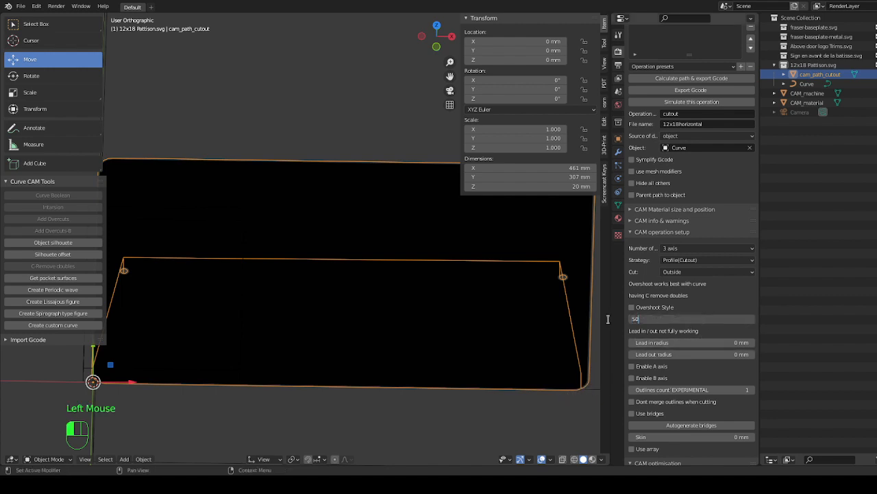
{"action": "type", "text": "100"}
{"action": "key", "text": "Return"}
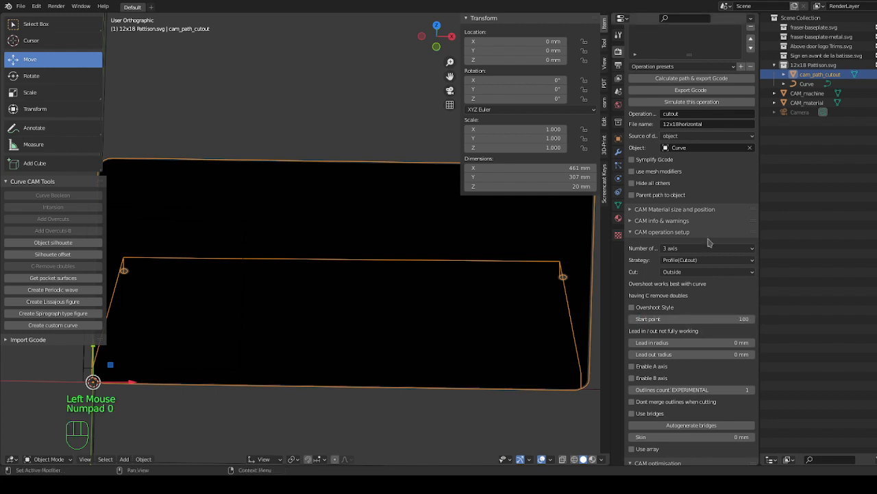
{"action": "left_click", "coordinate": [722, 81]}
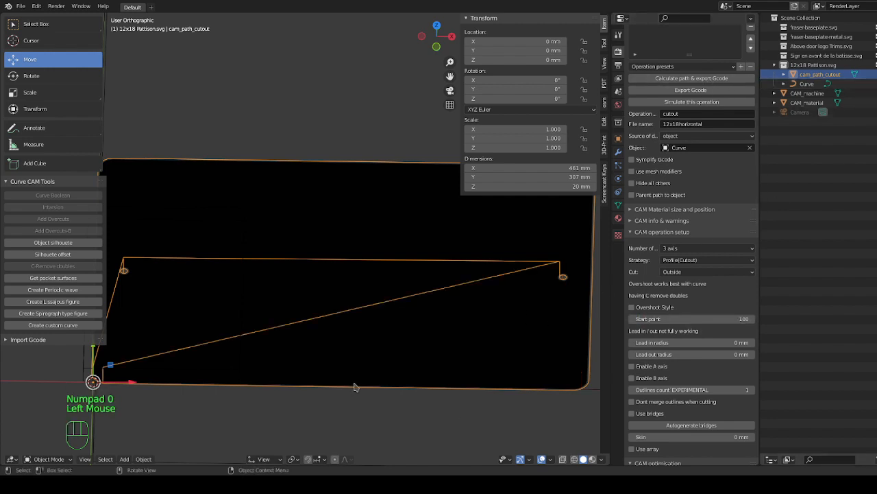
{"action": "scroll", "coordinate": [354, 386], "scroll_direction": "down", "scroll_amount": 1}
{"action": "middle_click_drag", "start_coordinate": [348, 349], "coordinate": [294, 364]}
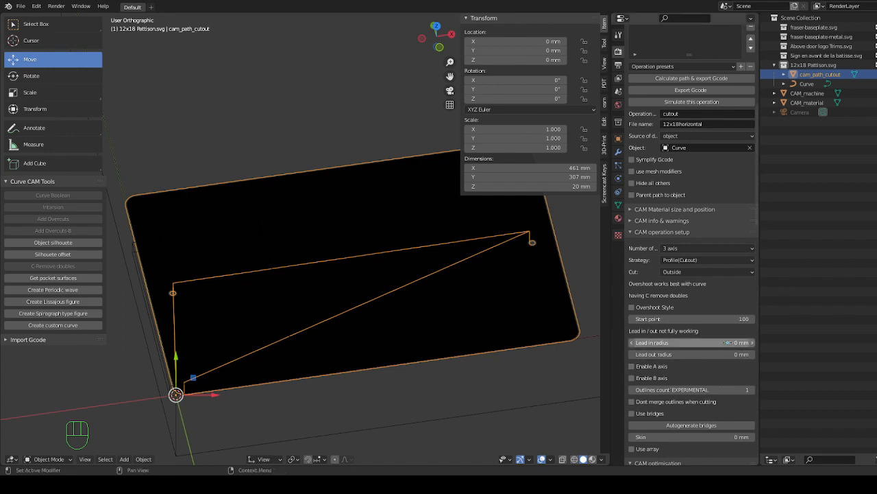
Set the start point to 150, recalculate and export the cutout path, and inspect its entry near the origin corner
{"action": "left_click", "coordinate": [734, 319]}
{"action": "type", "text": "1"}
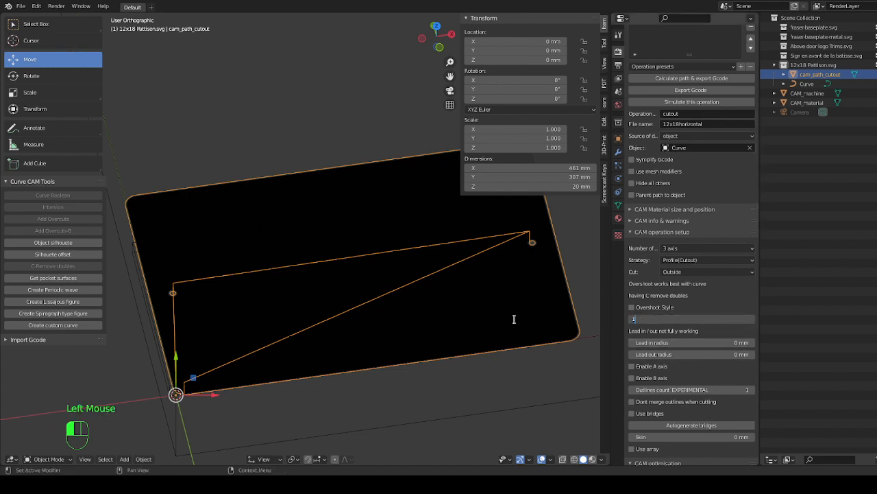
{"action": "left_click", "coordinate": [713, 82]}
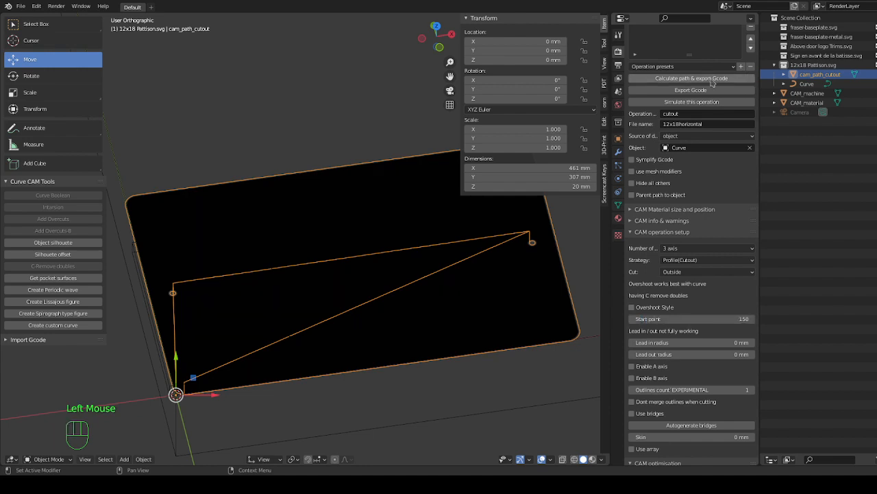
{"action": "left_click", "coordinate": [713, 81]}
{"action": "scroll", "coordinate": [216, 363], "scroll_direction": "up", "scroll_amount": 2}
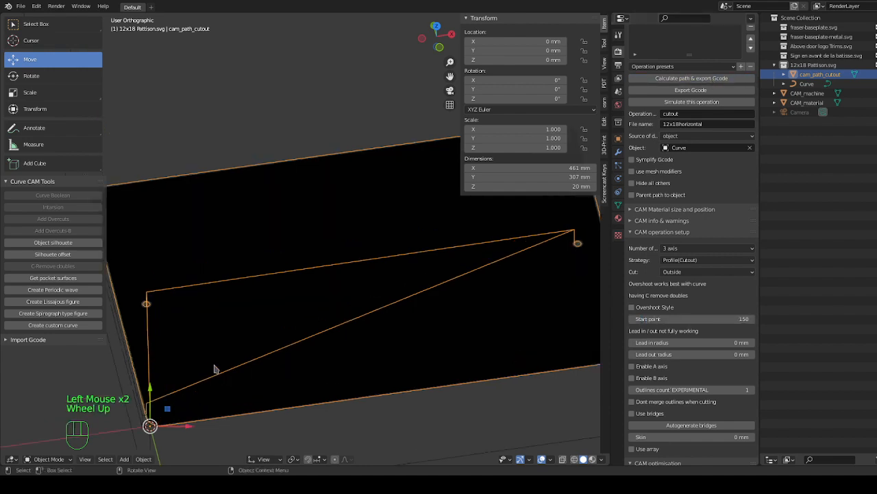
{"action": "middle_click_drag", "start_coordinate": [215, 364], "coordinate": [268, 358]}
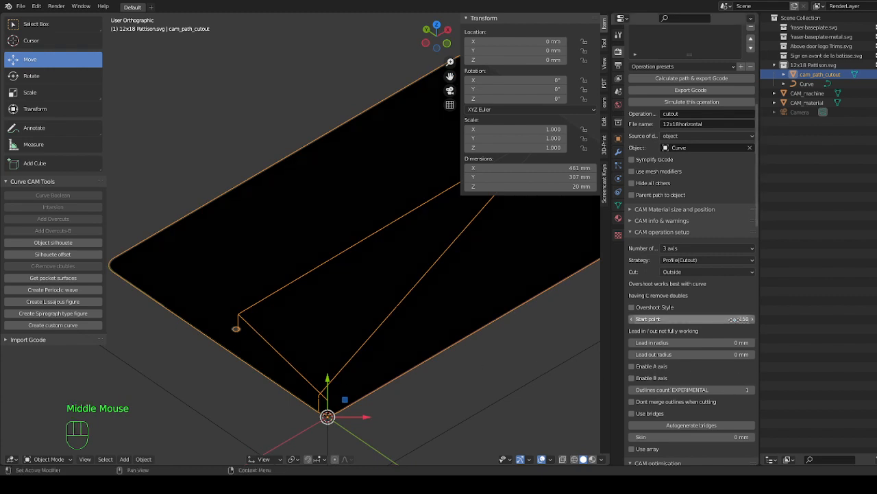
Set the start point to 200, recalculate and export the cutout path, and view the whole plate from above
{"action": "left_click", "coordinate": [692, 318]}
{"action": "type", "text": "200"}
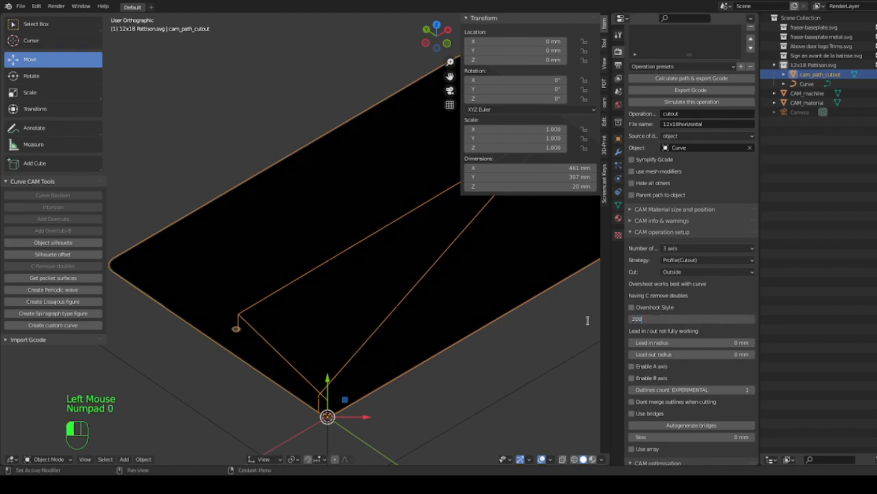
{"action": "key", "text": "Return"}
{"action": "left_click", "coordinate": [672, 79]}
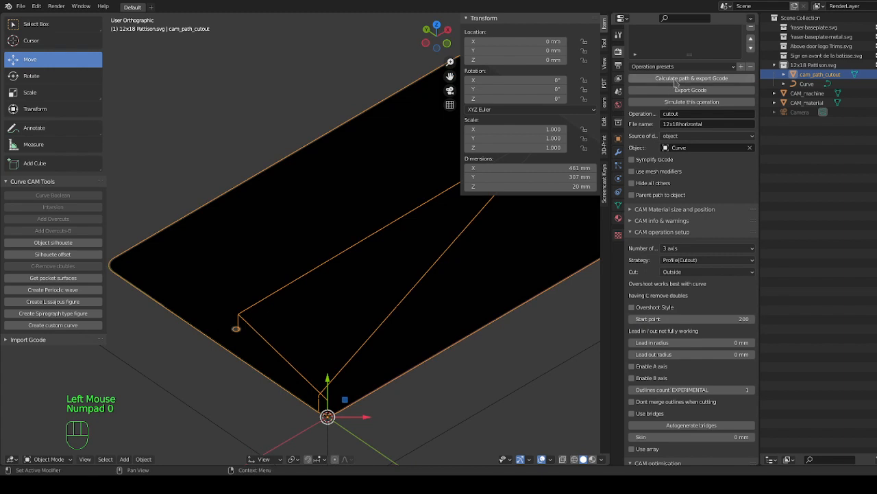
{"action": "middle_click_drag", "start_coordinate": [440, 295], "coordinate": [388, 336]}
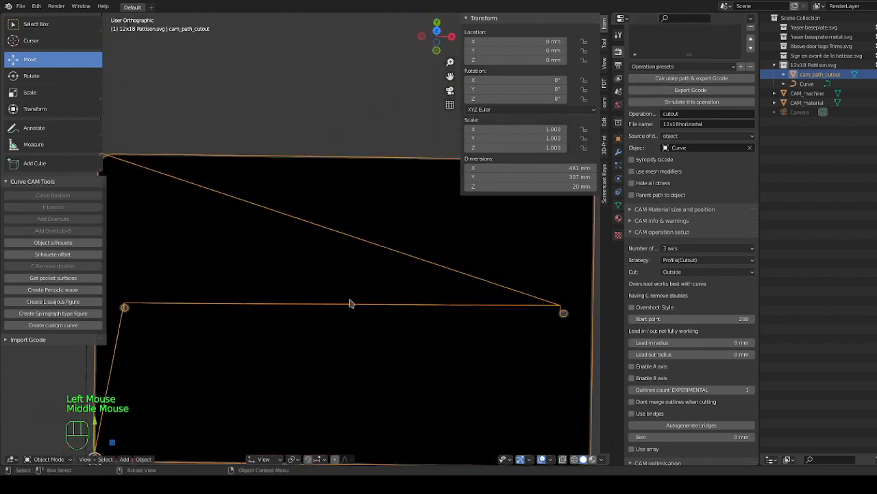
{"action": "scroll", "coordinate": [312, 255], "scroll_direction": "down", "scroll_amount": 2}
{"action": "scroll", "coordinate": [312, 254], "scroll_direction": "up", "scroll_amount": 1}
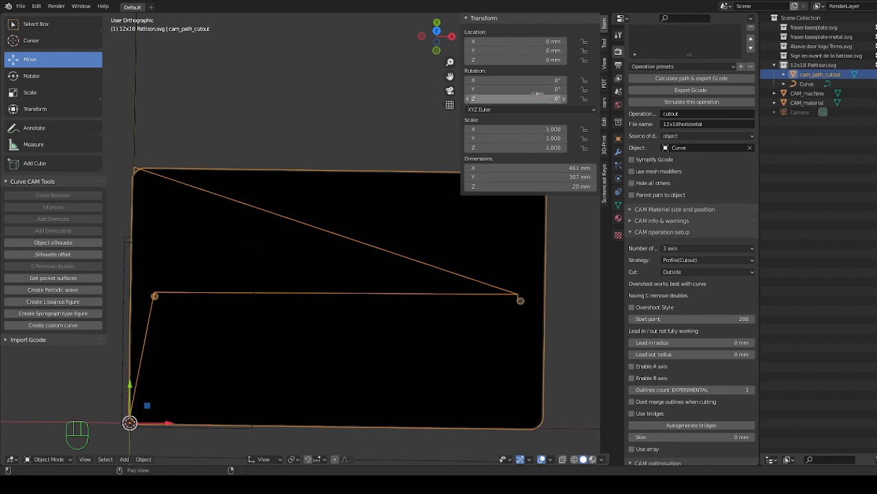
Hide the object transform properties in the 3D view to leave the whole cutout toolpath unobstructed
{"action": "key", "text": "n"}
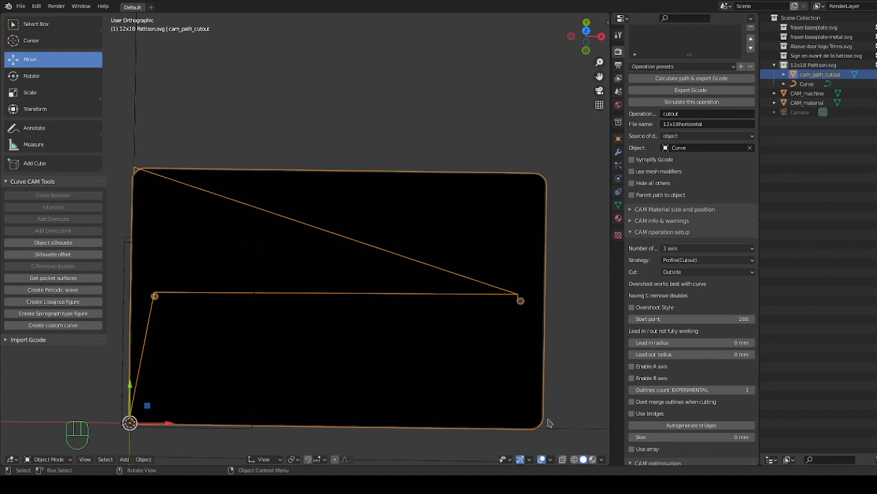
{"action": "scroll", "coordinate": [548, 423], "scroll_direction": "down", "scroll_amount": 2}
{"action": "scroll", "coordinate": [489, 374], "scroll_direction": "up", "scroll_amount": 2}
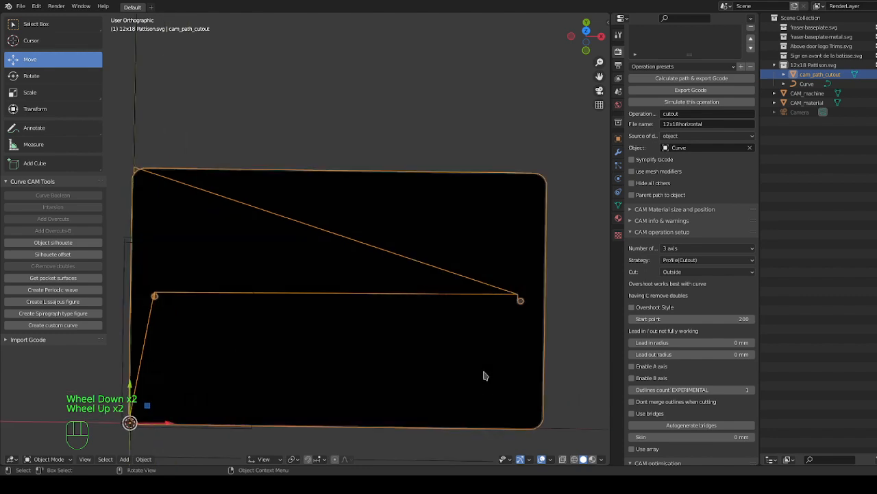
{"action": "scroll", "coordinate": [486, 375], "scroll_direction": "down", "scroll_amount": 1}
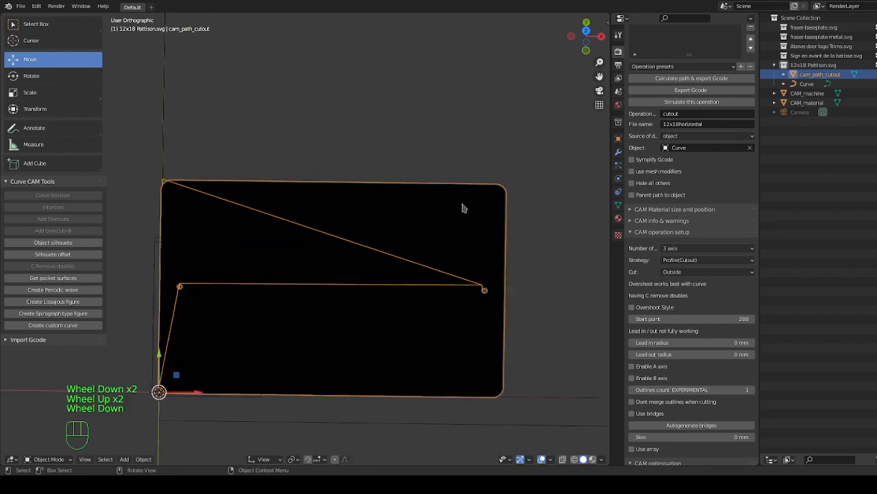